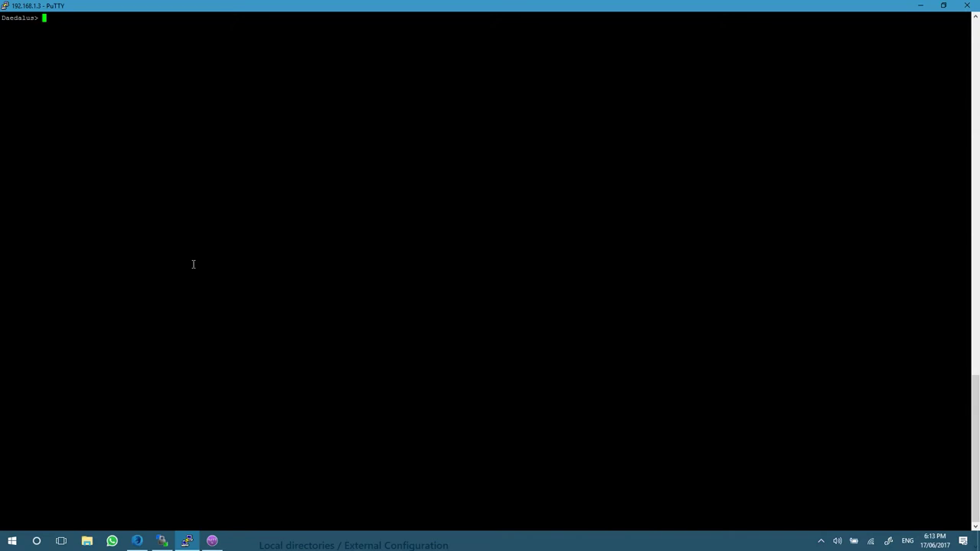
# Create the directories /volume1/docker/mqtt/config and /volume1/docker/mqtt/data, including any missing parent directories.
pyautogui.write('mkdir -p /volume1/docker/mqtt/config')
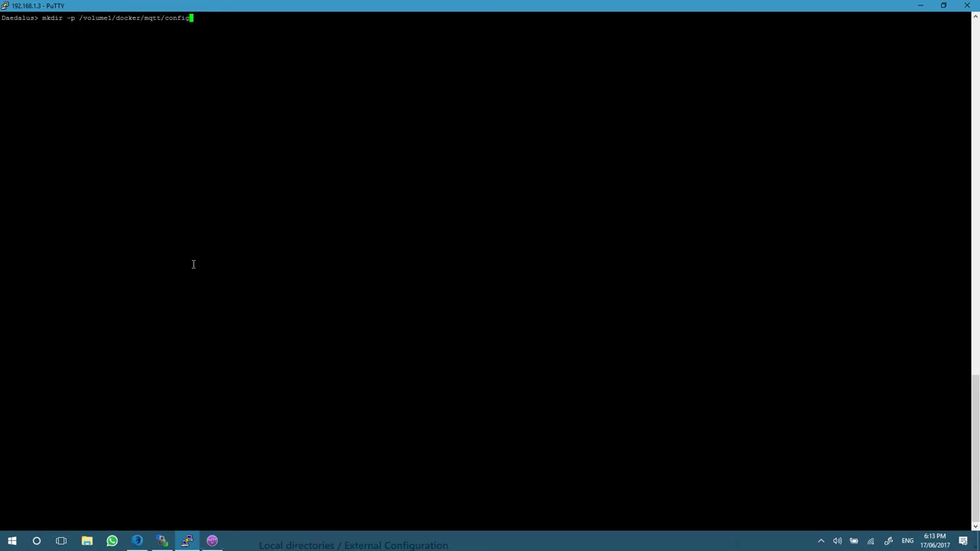
pyautogui.press('Return')
pyautogui.press('Up')
pyautogui.press('BackSpace')
pyautogui.press('BackSpace')
pyautogui.press('BackSpace')
pyautogui.press('BackSpace')
pyautogui.press('BackSpace')
pyautogui.press('BackSpace')
pyautogui.write('dat')
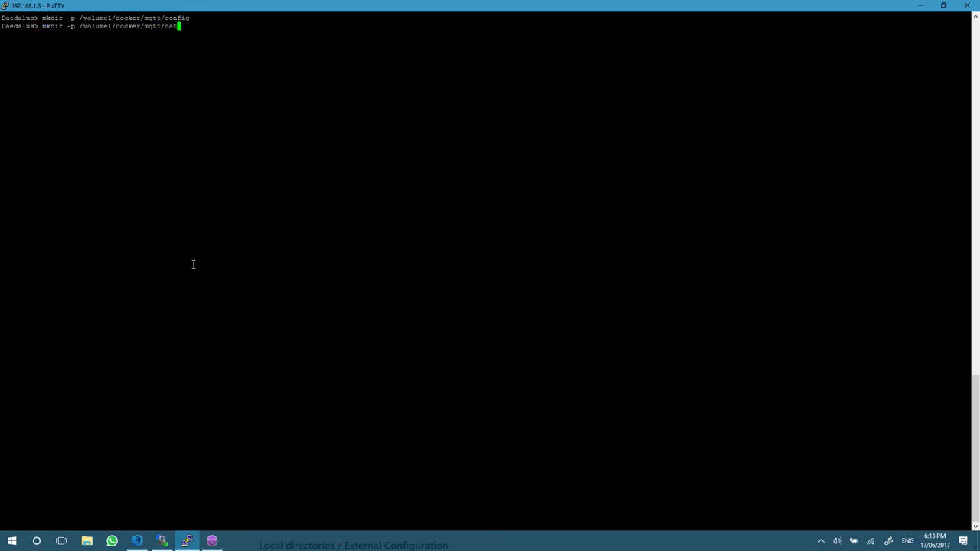
pyautogui.write('a')
pyautogui.press('Return')
# Create the directory /volume1/docker/mqtt/log, including any missing parent directories.
pyautogui.press('Up')
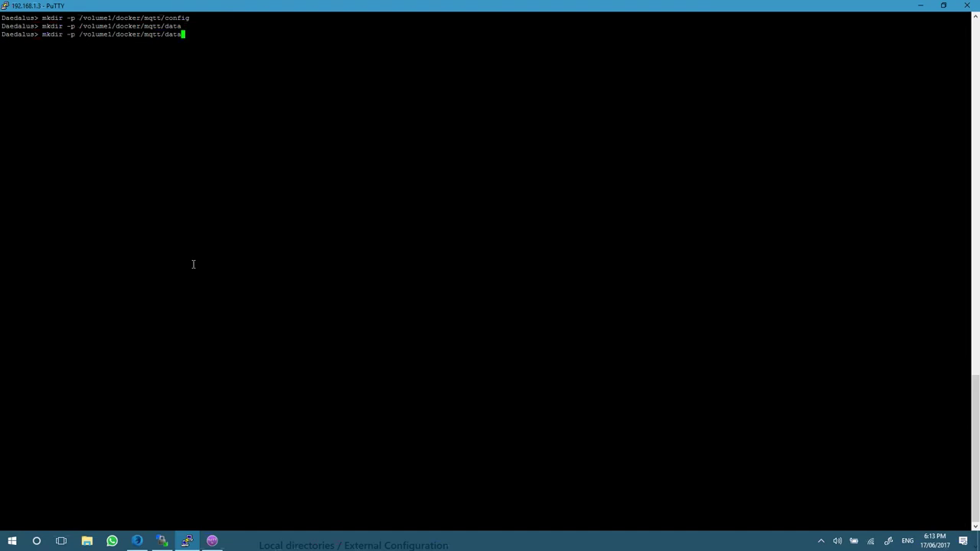
pyautogui.press('BackSpace')
pyautogui.press('BackSpace')
pyautogui.press('BackSpace')
pyautogui.press('BackSpace')
pyautogui.write('log')
pyautogui.press('Return')
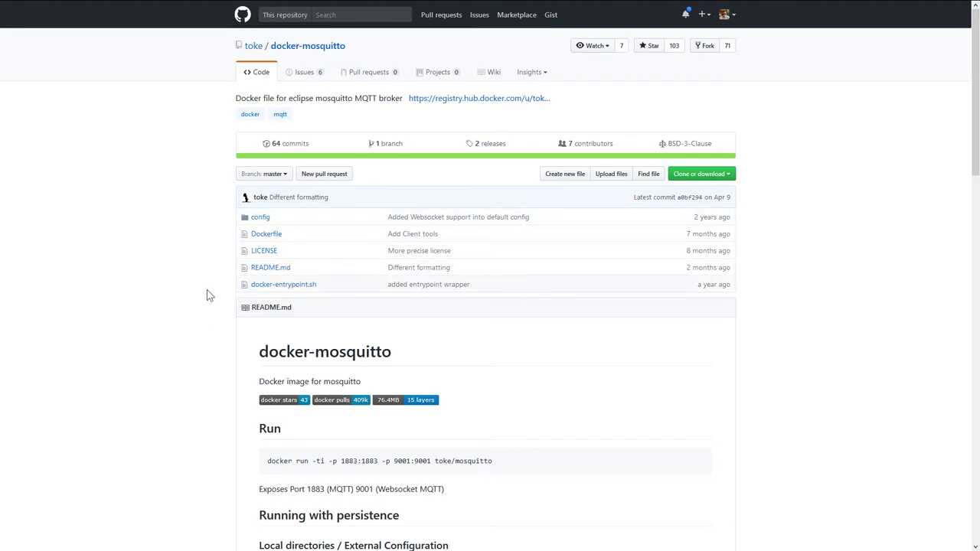
# Look through mosquitto.conf.example in the docker-mosquitto GitHub repository's config folder, and copy the full contents of mosquitto.conf.
pyautogui.click(267, 221)
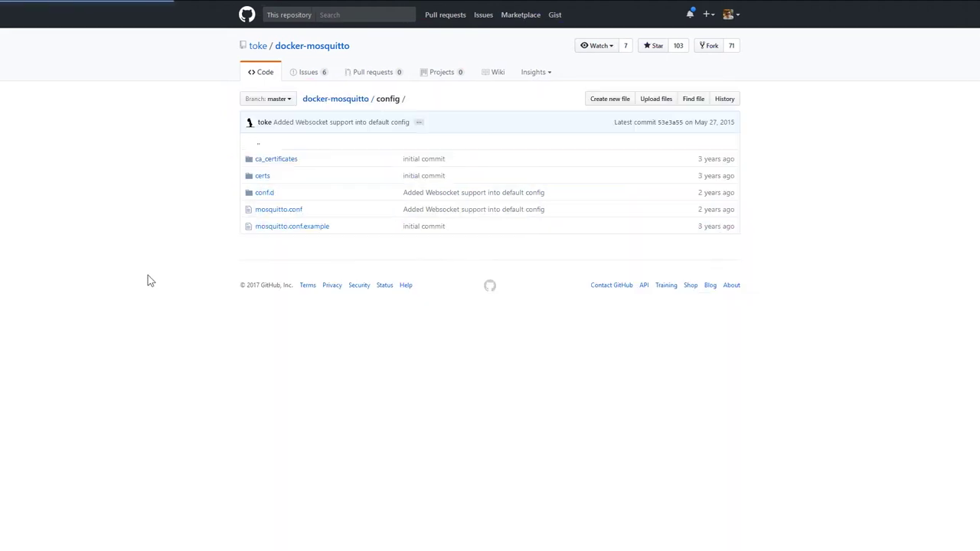
pyautogui.click(289, 228)
pyautogui.scroll(-7, 337, 306)
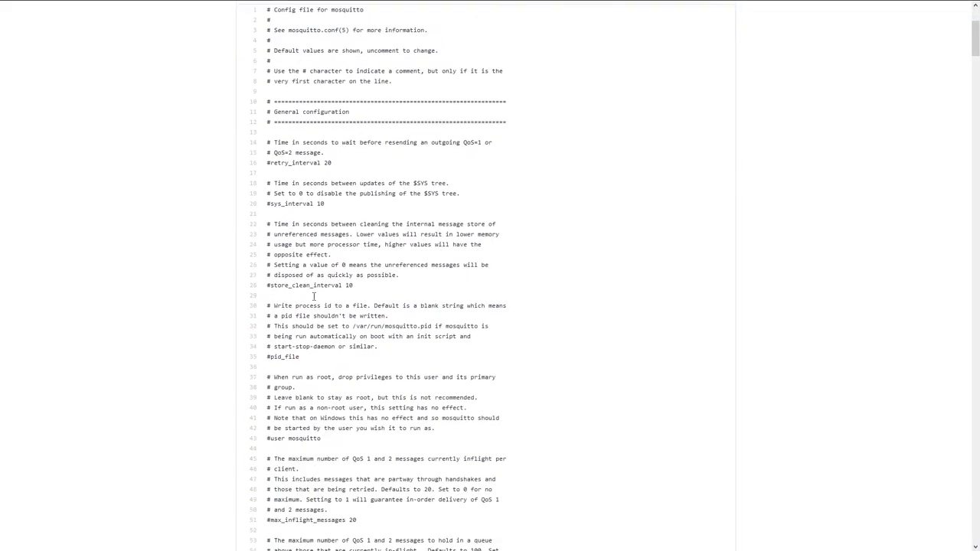
pyautogui.scroll(-3, 310, 321)
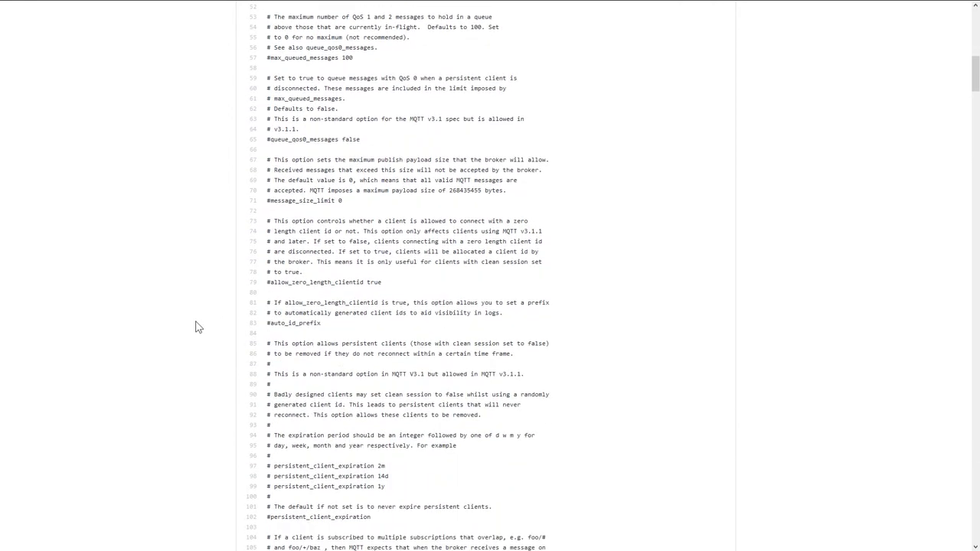
pyautogui.hotkey('alt', 'Left')
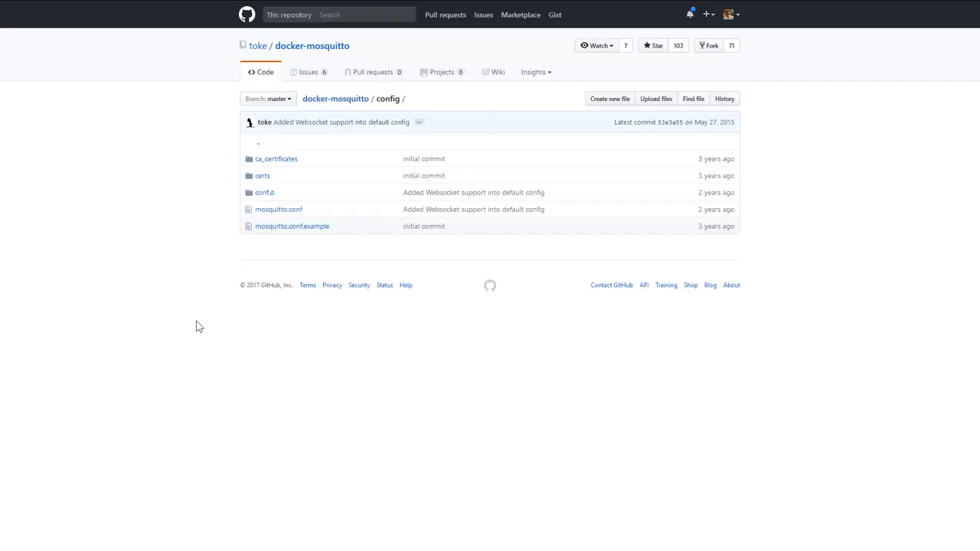
pyautogui.click(271, 210)
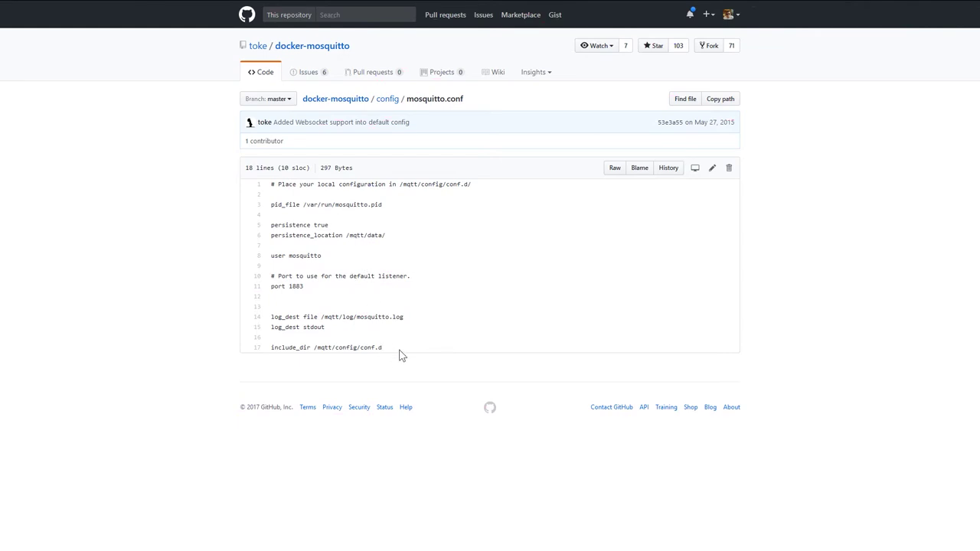
pyautogui.moveTo(396, 348); pyautogui.dragTo(269, 194)
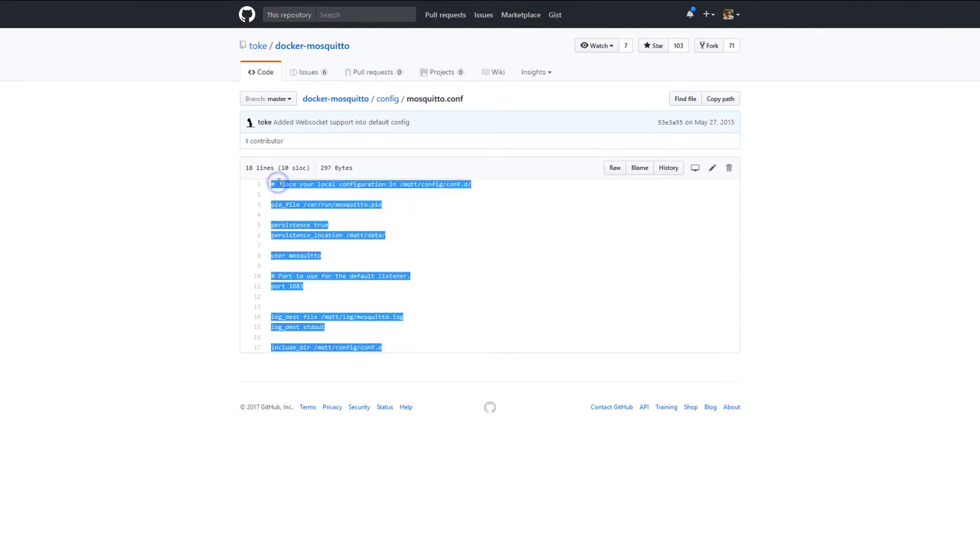
pyautogui.rightClick(278, 185)
pyautogui.click(290, 192)
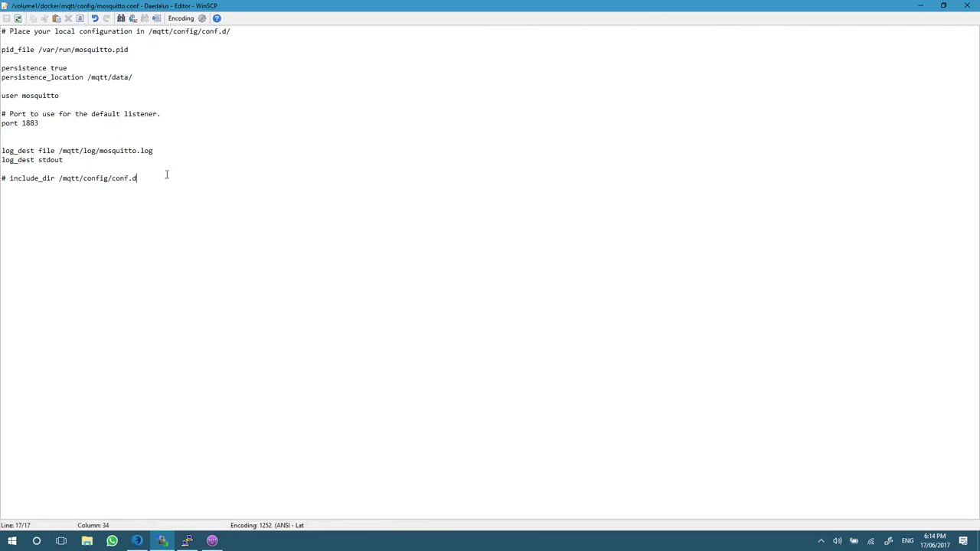
# In the WinSCP editor, replace the contents of /volume1/docker/mqtt/config/mosquitto.conf with the copied text and comment out the include_dir line.
pyautogui.hotkey('alt', 'Tab')
pyautogui.press('Tab')
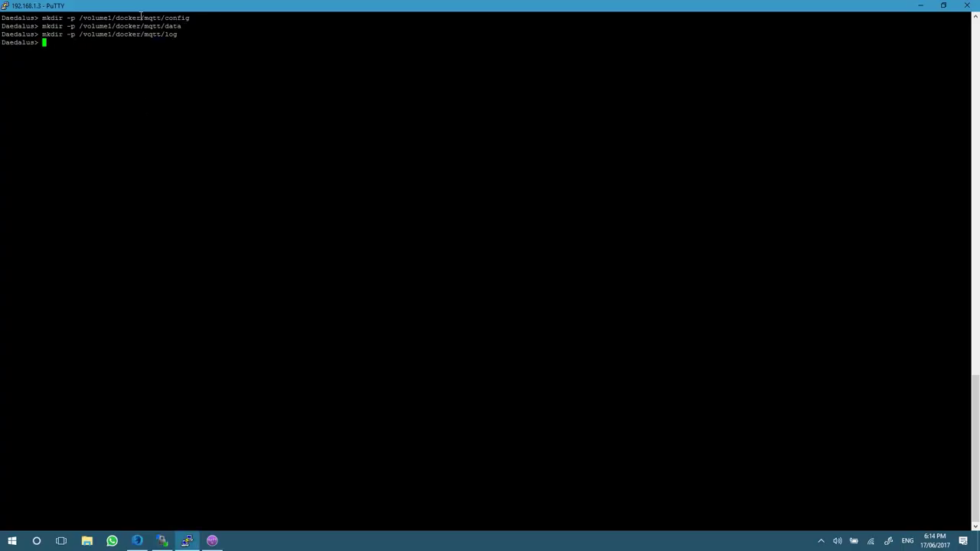
pyautogui.hotkey('alt', 'Tab')
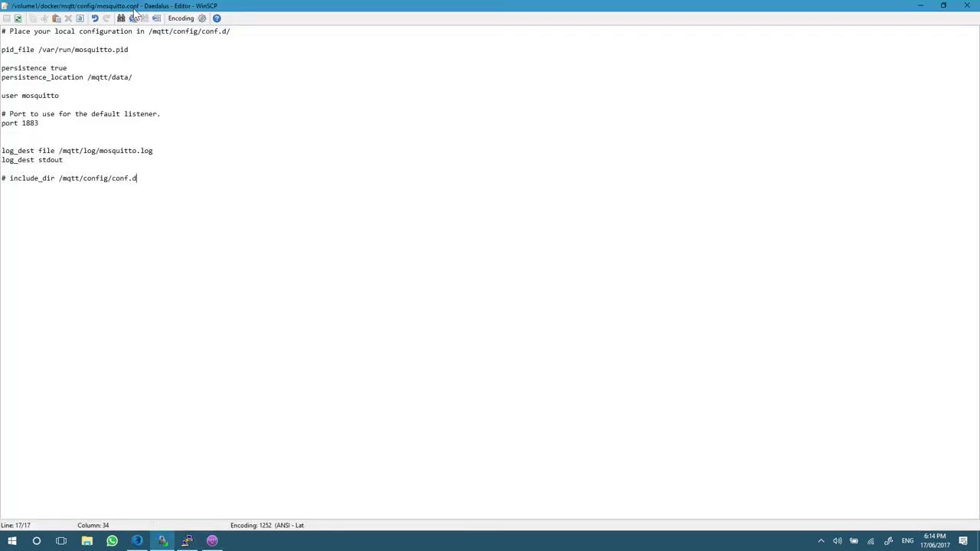
pyautogui.hotkey('ctrl', 'a')
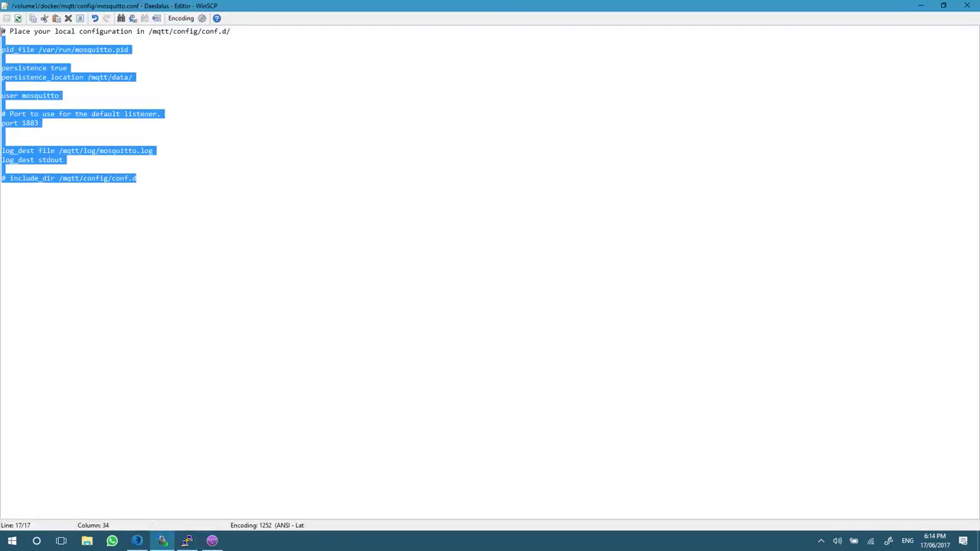
pyautogui.hotkey('ctrl', 'v')
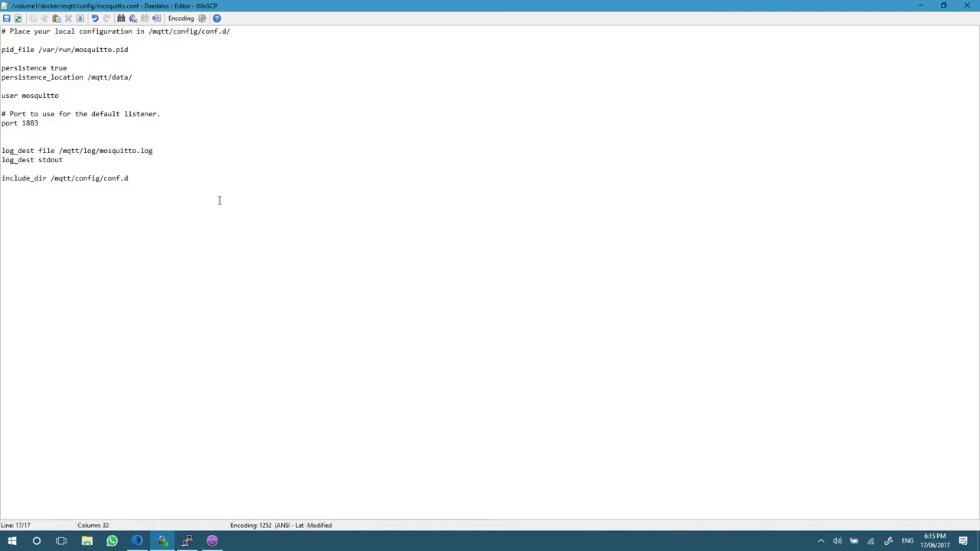
pyautogui.press('Home')
pyautogui.write('#')
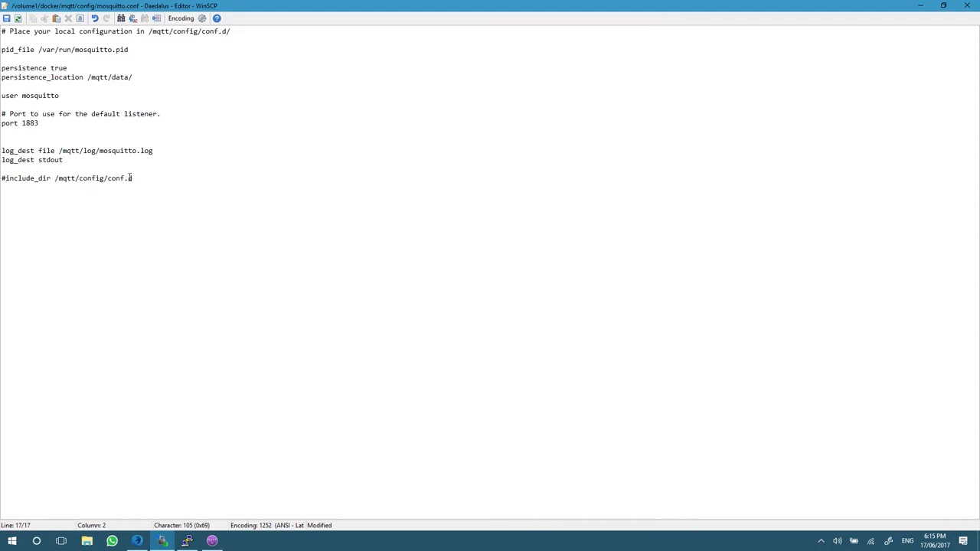
# Check the conf.d folder in the GitHub repository's config directory, and save the edited mosquitto.conf in the WinSCP editor.
pyautogui.hotkey('alt', 'Tab')
pyautogui.press('Tab')
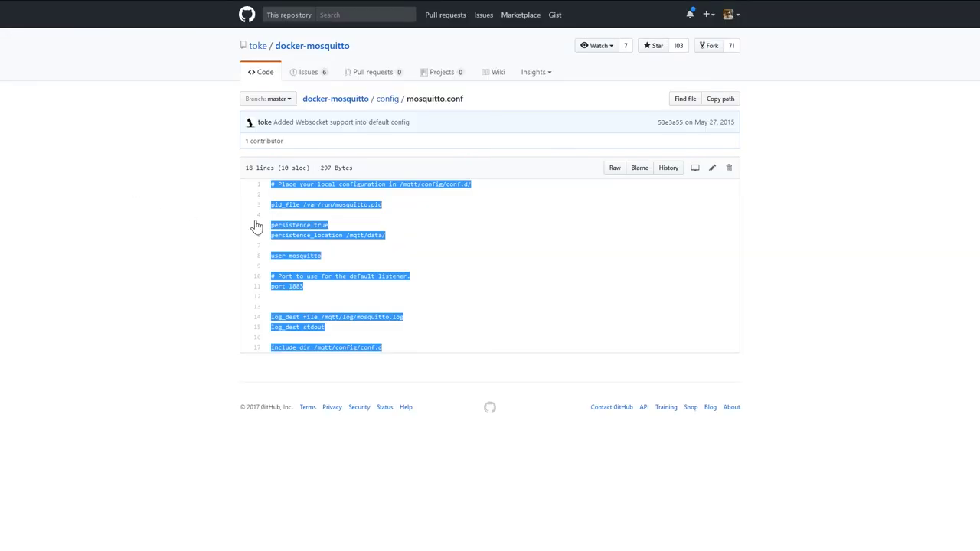
pyautogui.click(202, 235)
pyautogui.rightClick(198, 229)
pyautogui.click(210, 238)
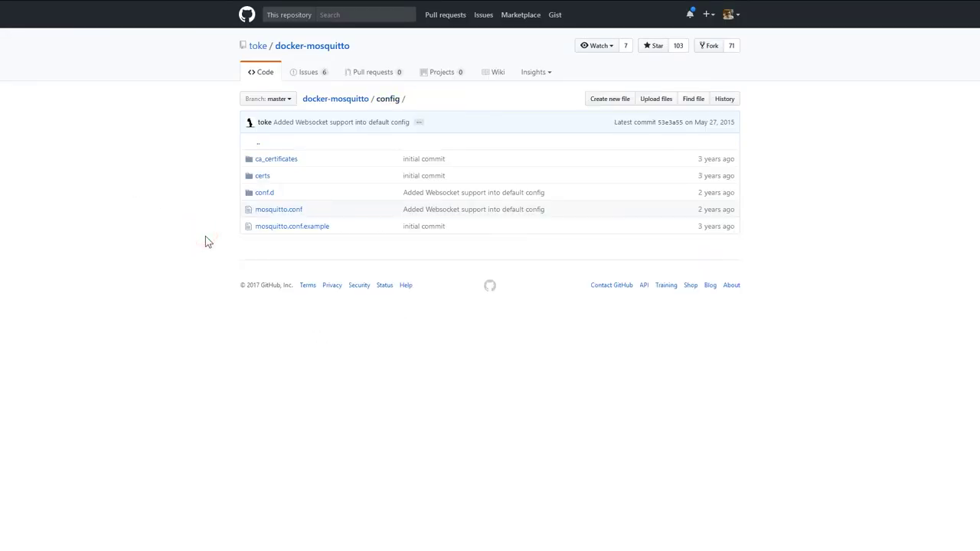
pyautogui.click(265, 194)
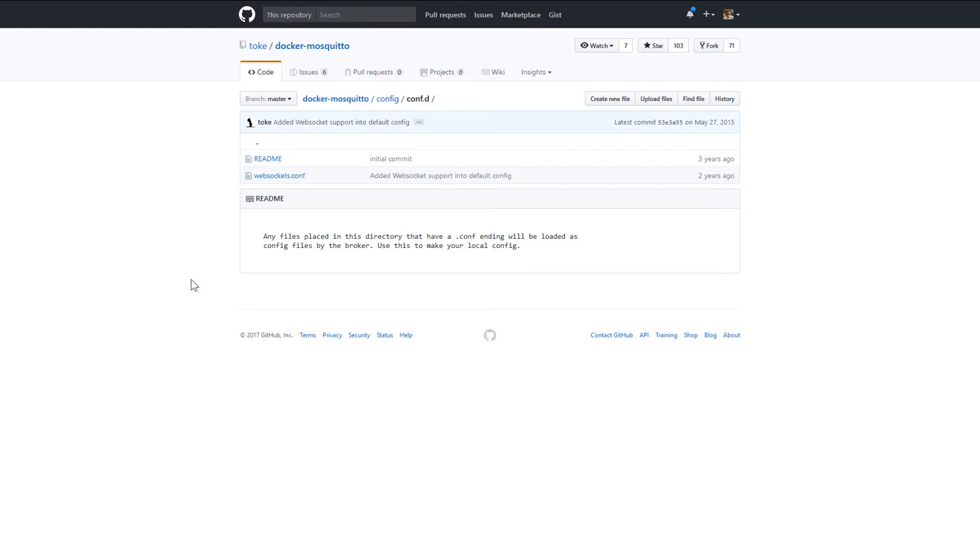
pyautogui.hotkey('alt', 'Tab')
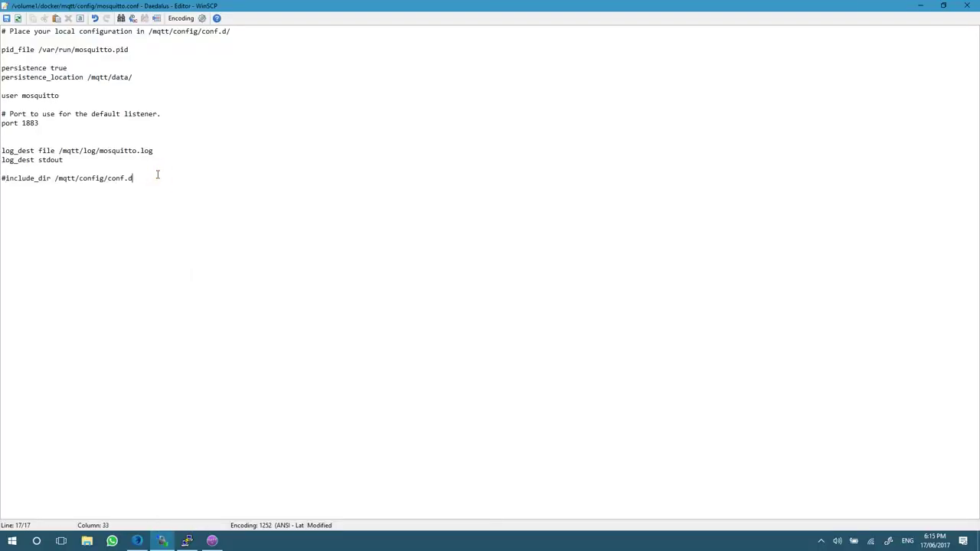
pyautogui.hotkey('ctrl', 's')
# In the PuTTY session, begin a docker run command with the options --name=mqtt --restart=always --net=host -tid.
pyautogui.click(187, 541)
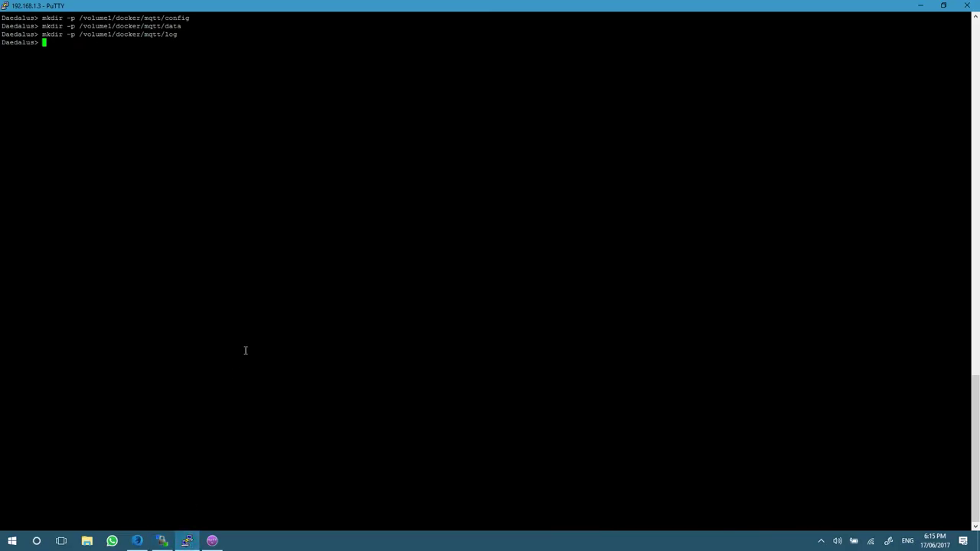
pyautogui.write('docker run --name=mqtt')
pyautogui.write('--restart=slways')
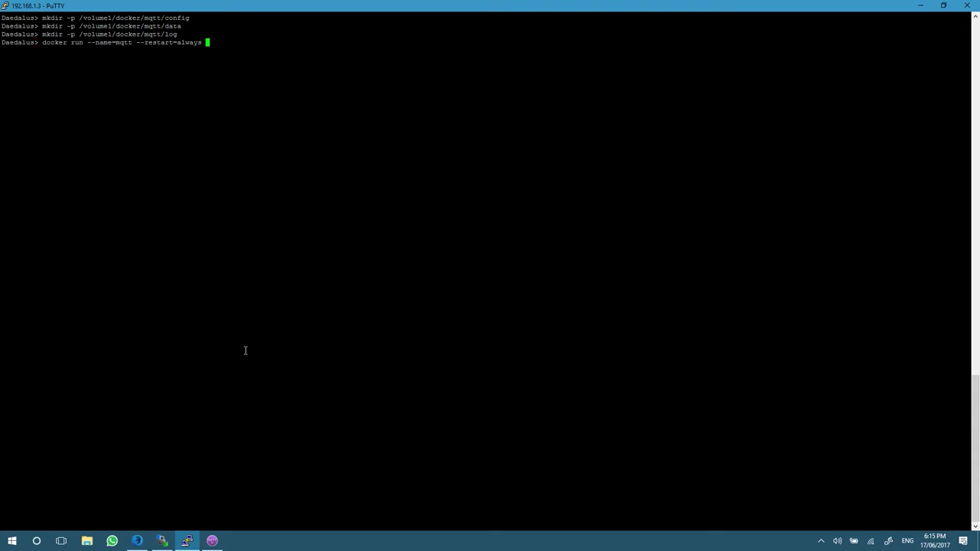
pyautogui.write('--net=host')
pyautogui.write('-p')
pyautogui.press('BackSpace')
pyautogui.press('BackSpace')
pyautogui.write('-tid')
# Add a read-only volume mapping to the docker run command: -v /volume1/docker/mqtt/config:/mqtt/config:ro.
pyautogui.write('-v ')
pyautogui.write('/')
pyautogui.write('volume')
pyautogui.write('1/s')
pyautogui.write('ocker/')
pyautogui.write('mq')
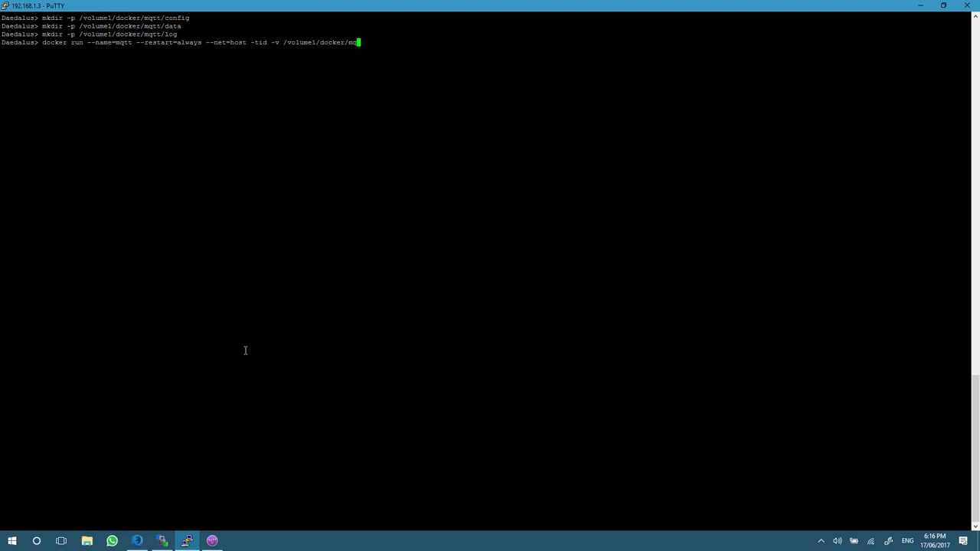
pyautogui.write('tt/config')
pyautogui.write(':')
pyautogui.write('/mq')
pyautogui.write('tt/con')
pyautogui.write('fig')
pyautogui.write(':')
pyautogui.write('rc')
# Add the volume mappings -v /volume1/docker/mqtt/data:/mqtt/data and -v /volume1/docker/mqtt/log:/mqtt/log to the docker run command.
pyautogui.write(' -v ')
pyautogui.write('/volume1/docker/m')
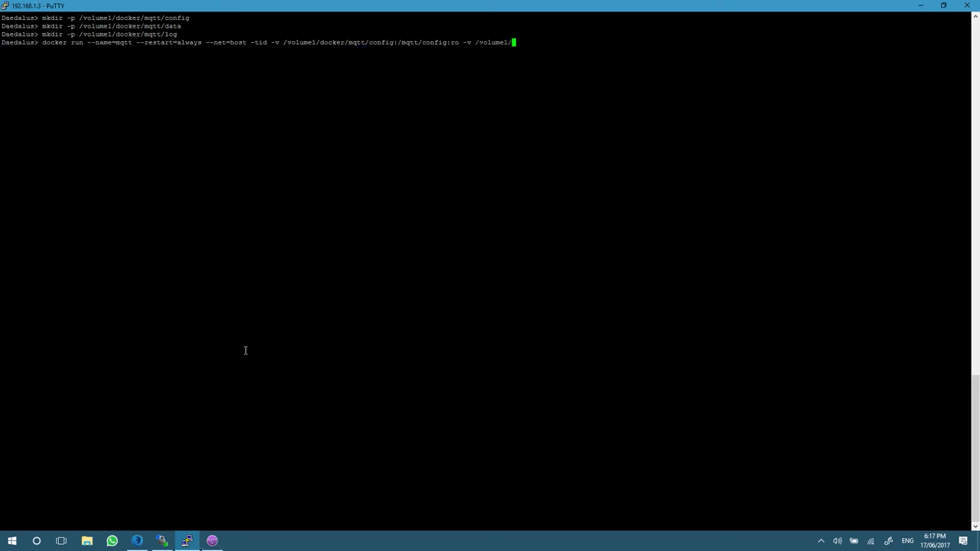
pyautogui.write('qtt/data:/mqtt/data -v /volume1/docker/mqtt/log')
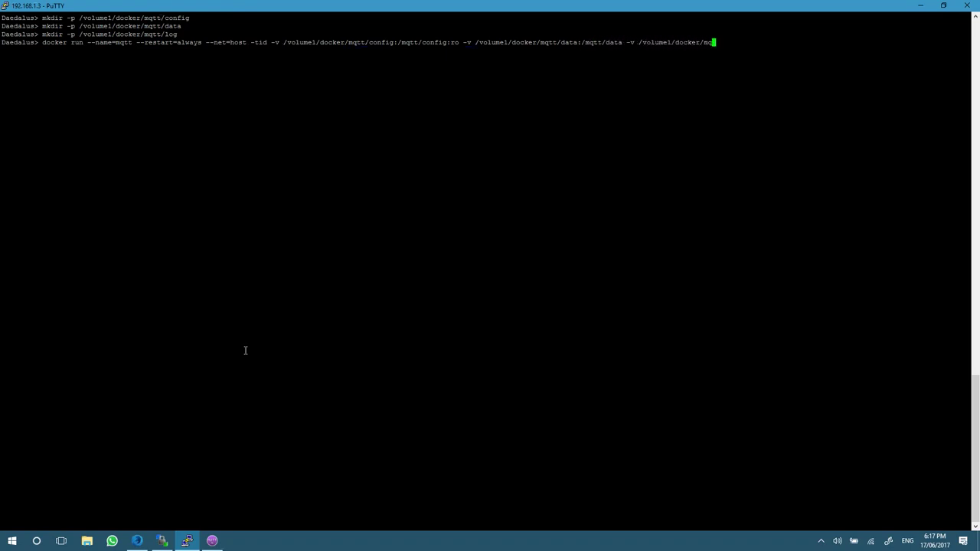
pyautogui.write(':/mqtt/log')
# Check the image name on the GitHub repository page, and complete the docker run command with toke/mosquitto and run it.
pyautogui.hotkey('alt', 'Tab')
pyautogui.hotkey('alt', 'Tab')
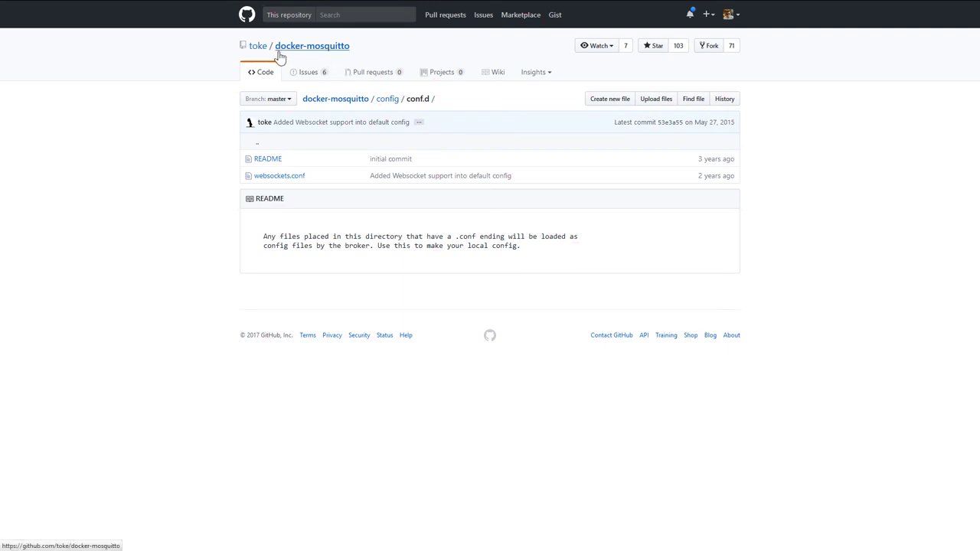
pyautogui.hotkey('alt', 'Tab')
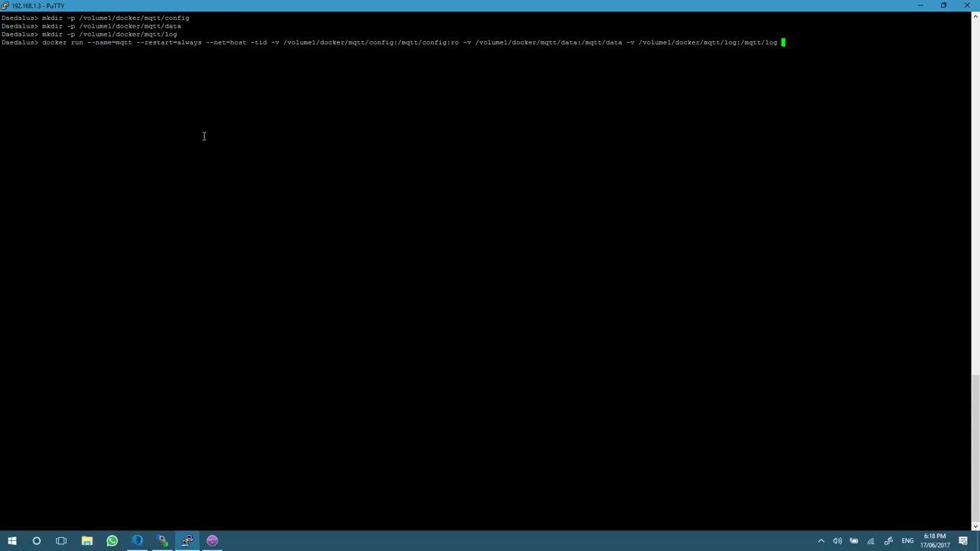
pyautogui.write('toke/mosquitto')
pyautogui.press('Return')
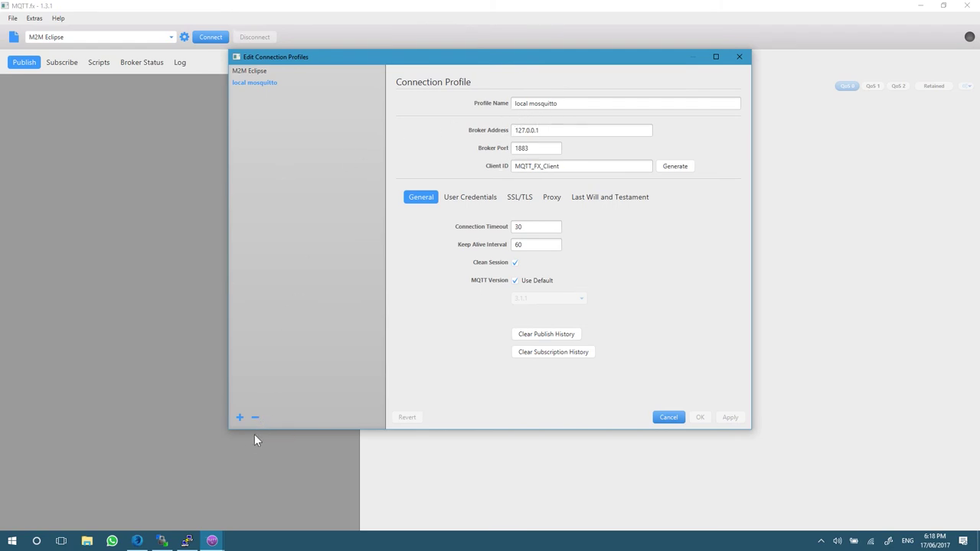
# Add an MQTT.fx connection profile named Our MQTT with broker address 192.168.1.3.
pyautogui.click(239, 418)
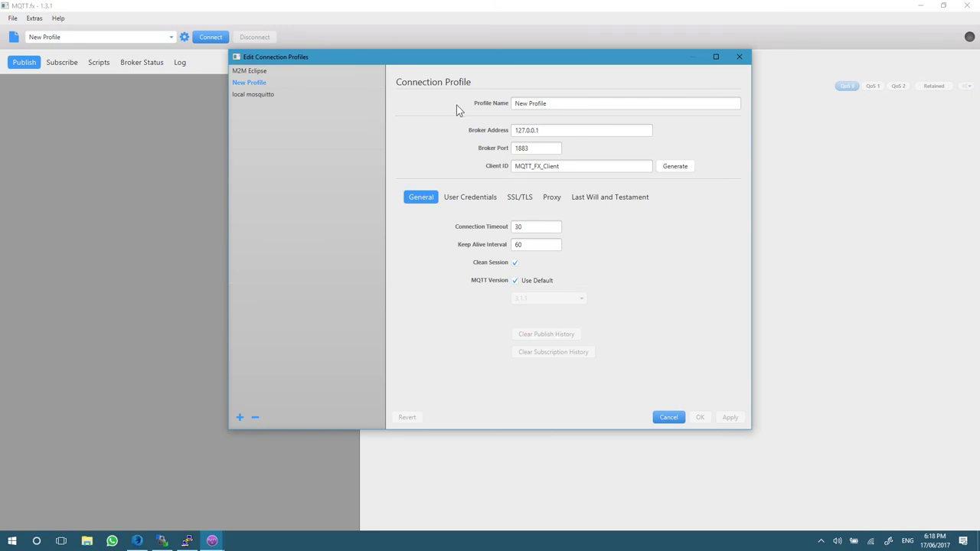
pyautogui.tripleClick(620, 103)
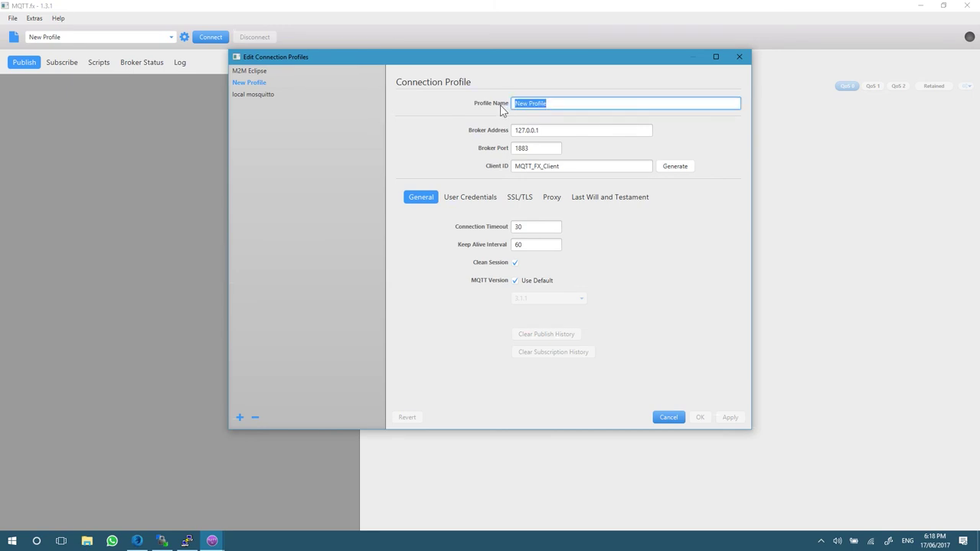
pyautogui.write('Our MQTT')
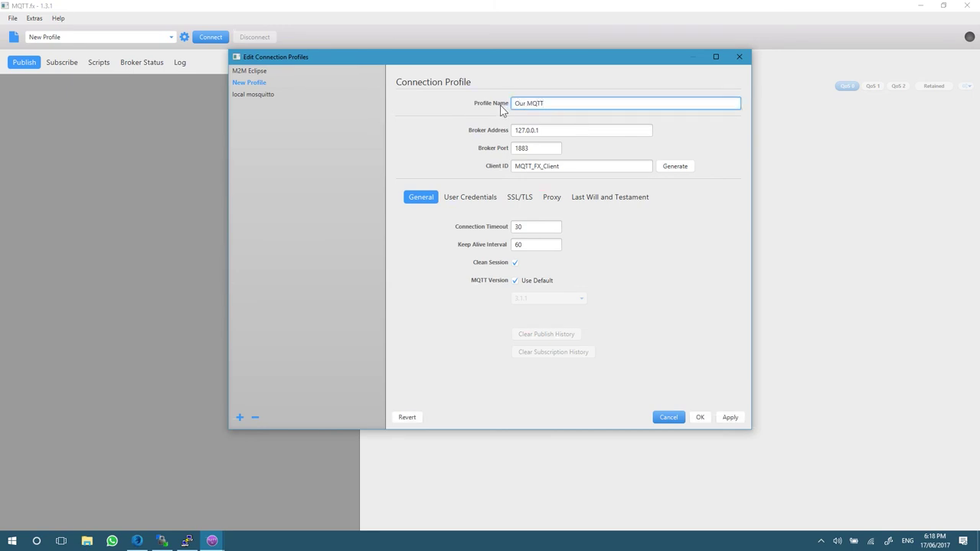
pyautogui.press('Tab')
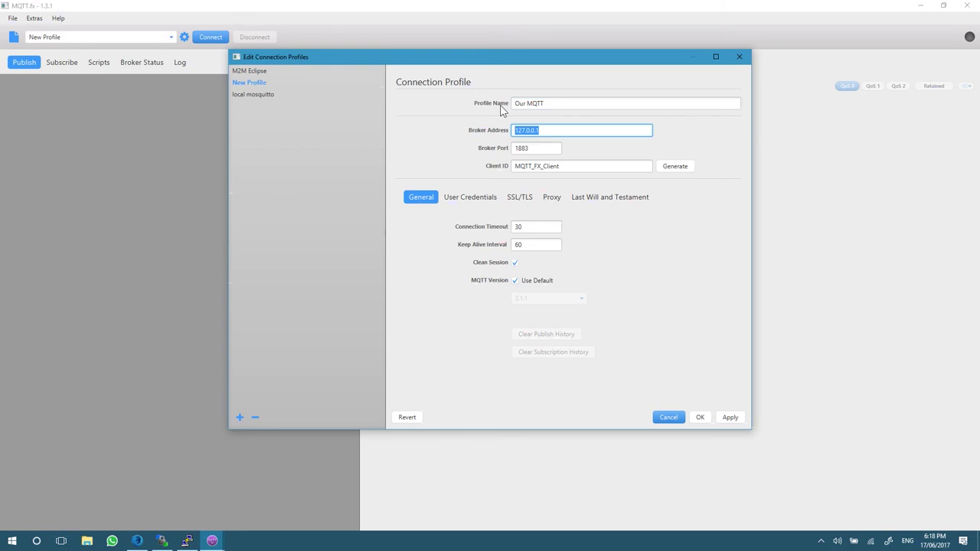
pyautogui.write('192.168.1.3')
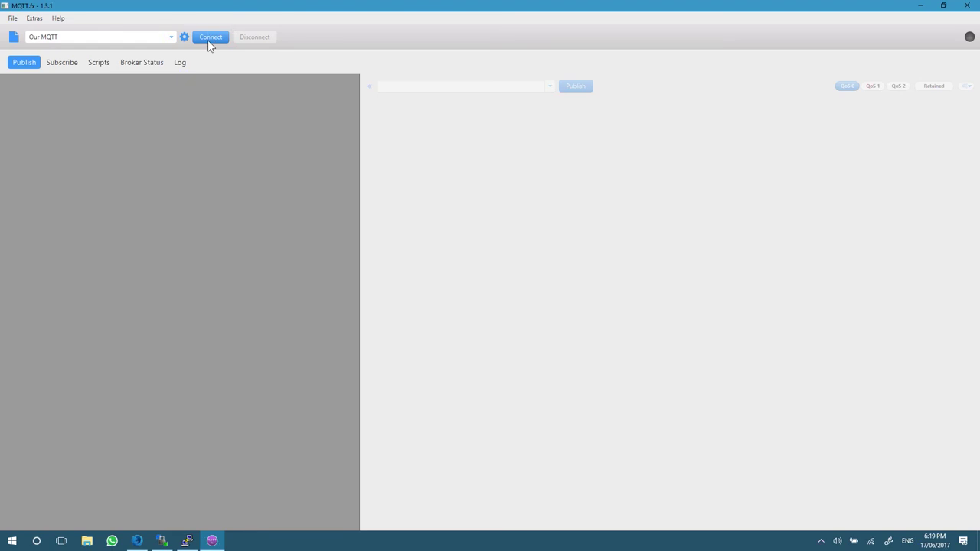
# Connect to the broker with the Our MQTT profile and subscribe to the topic home/garden/fountain.
pyautogui.click(207, 41)
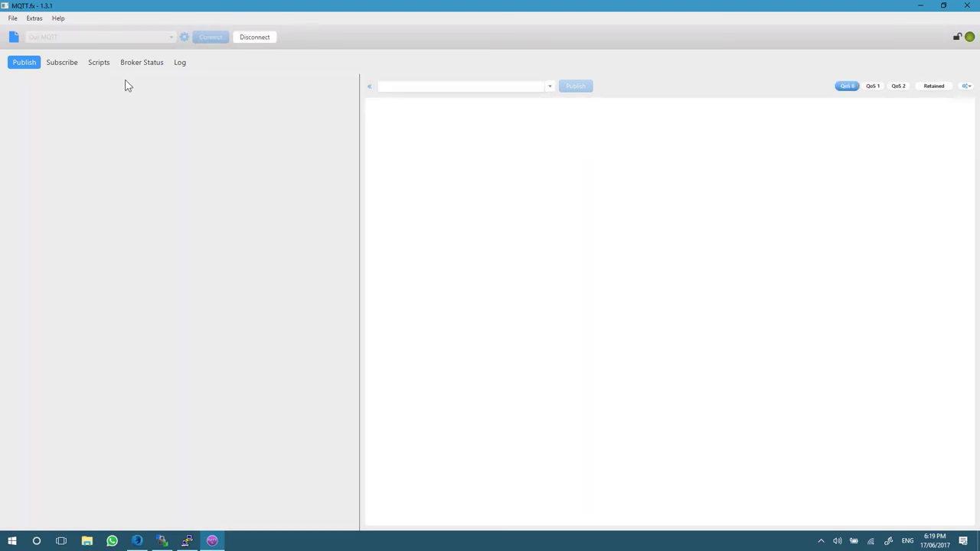
pyautogui.click(67, 66)
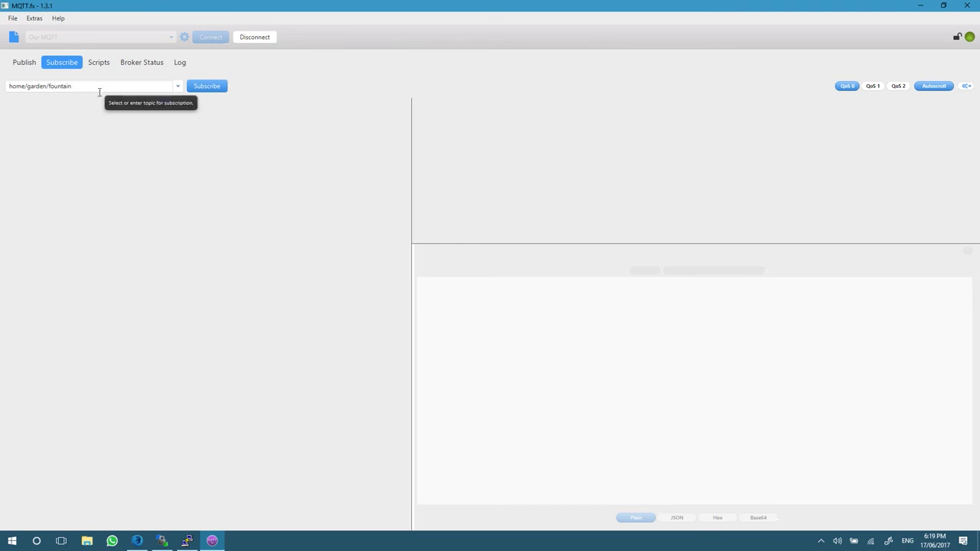
pyautogui.click(193, 86)
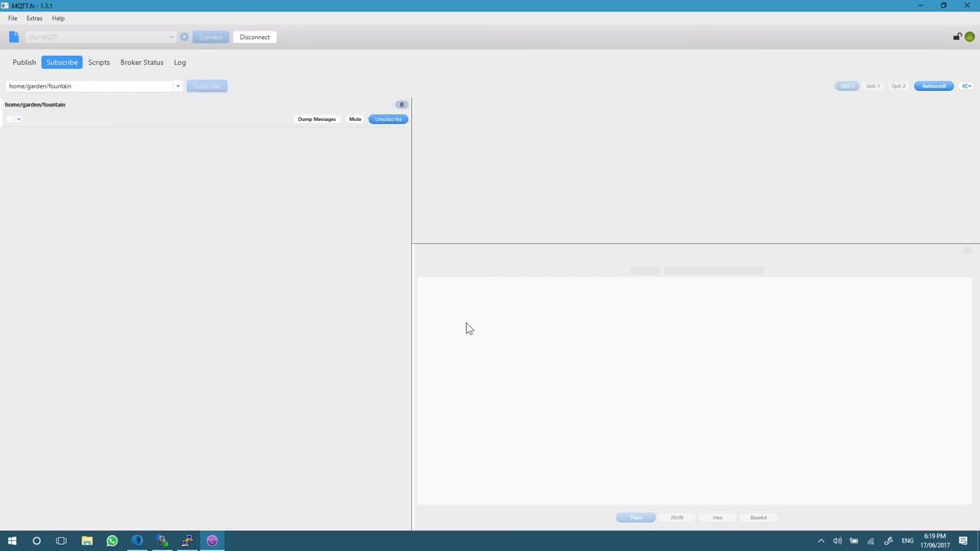
# Copy the subscribed topic home/garden/fountain and publish the message "Hello World!" to it.
pyautogui.tripleClick(99, 85)
pyautogui.hotkey('ctrl', 'c')
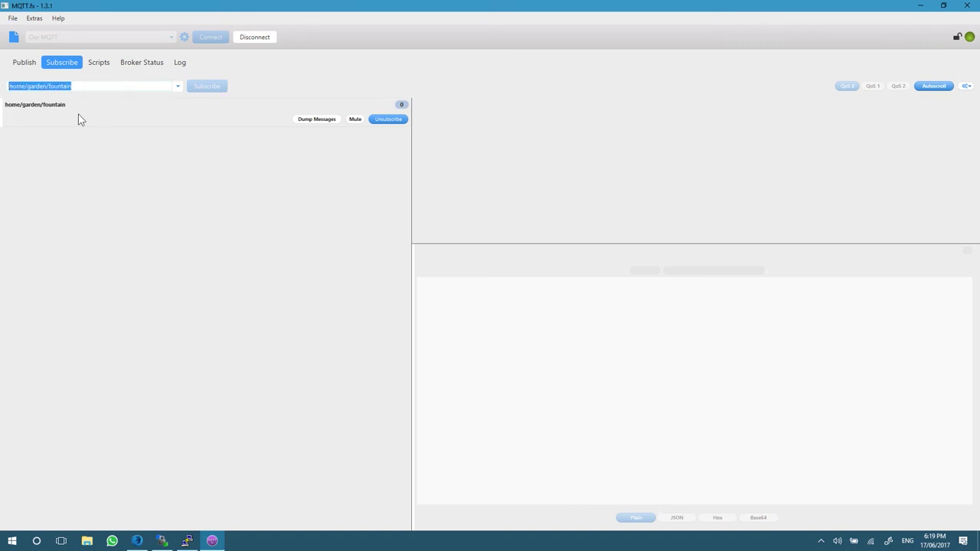
pyautogui.click(20, 65)
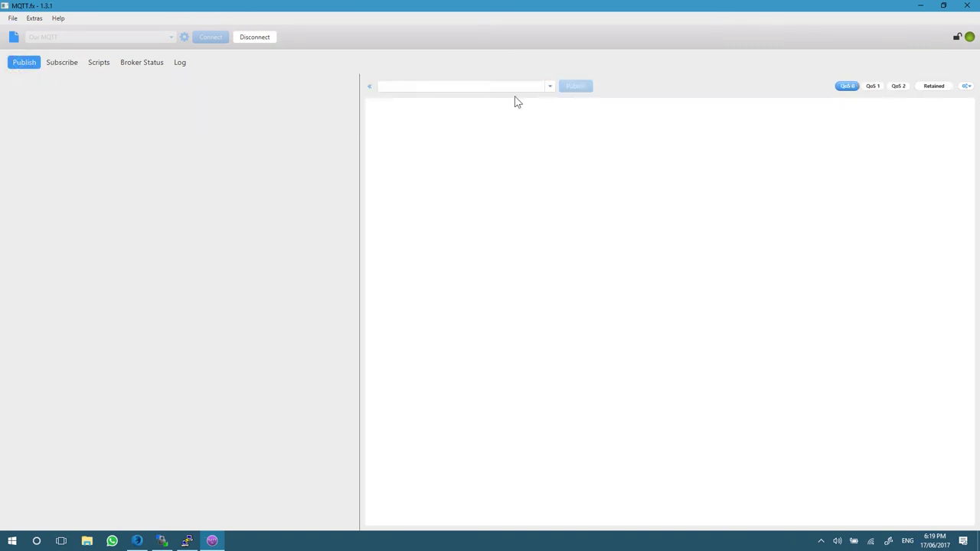
pyautogui.click(451, 86)
pyautogui.hotkey('ctrl', 'v')
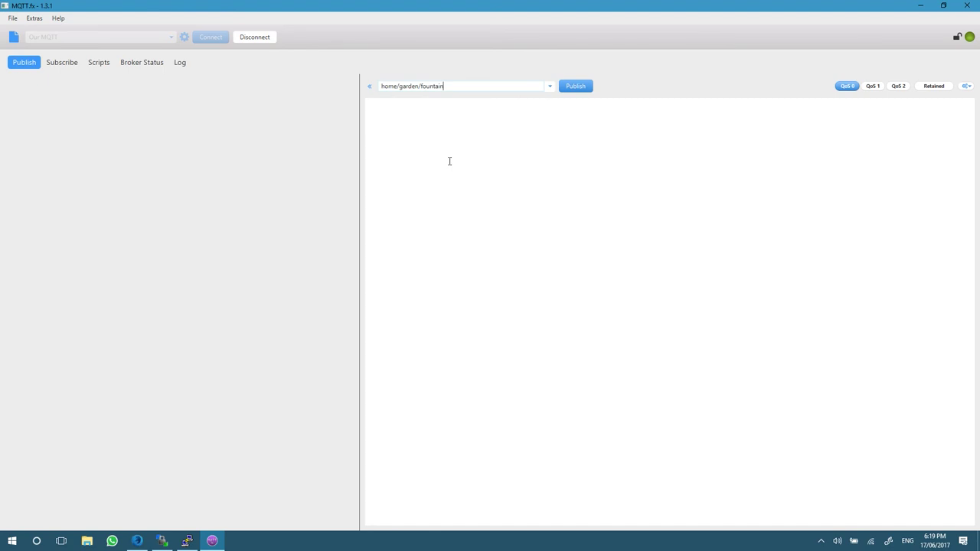
pyautogui.click(453, 137)
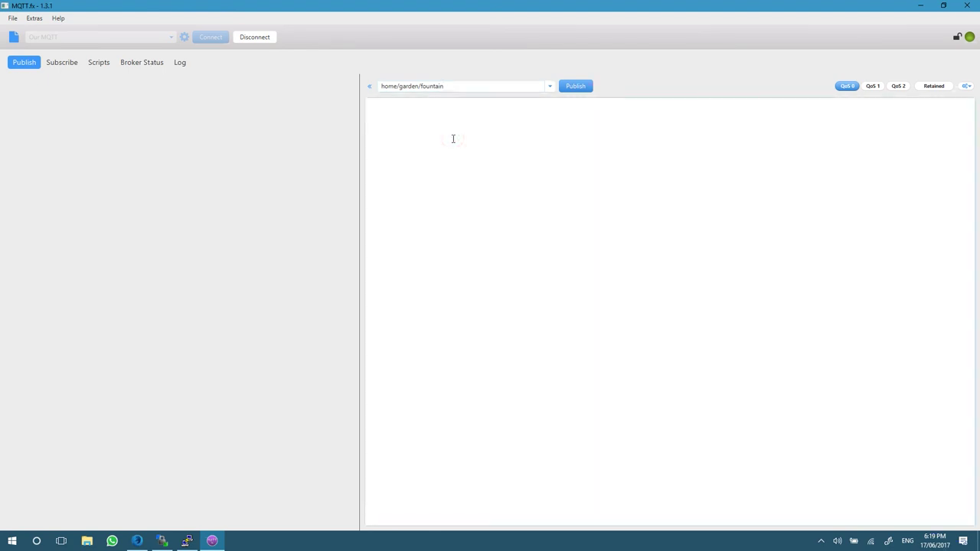
pyautogui.write('Hello World!')
pyautogui.click(583, 87)
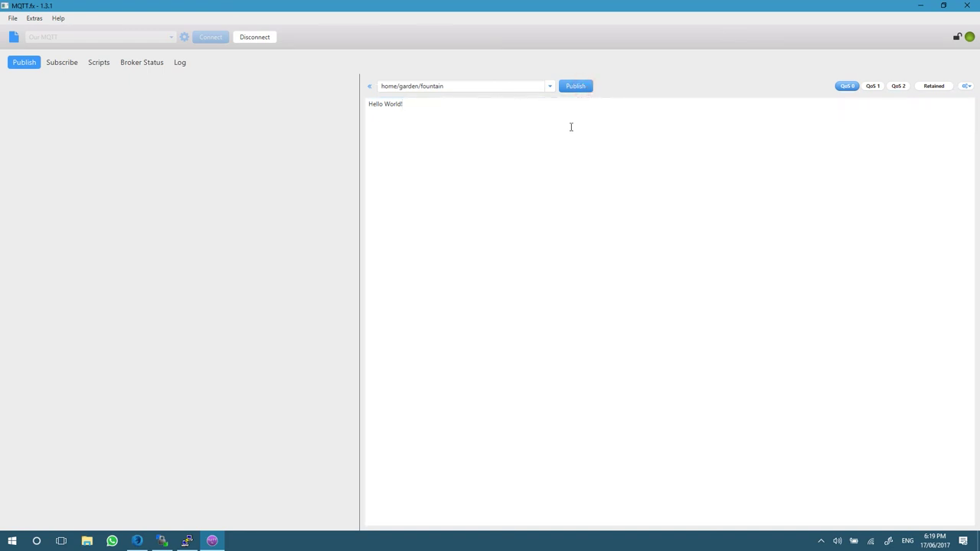
# Check the message received on the home/garden/fountain subscription, and disconnect from the broker.
pyautogui.click(66, 65)
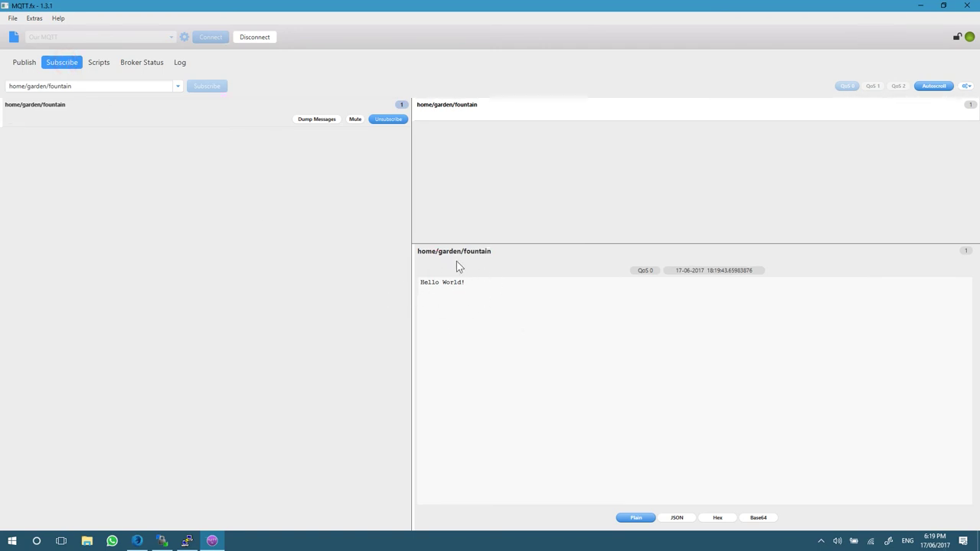
pyautogui.click(265, 38)
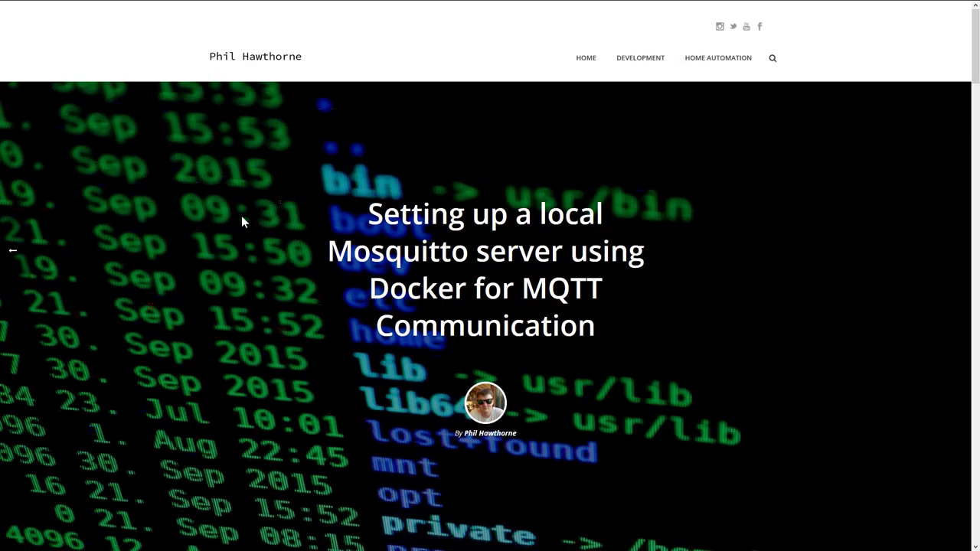
# Look through the blog article on setting up a local Mosquitto server using Docker, from its introduction to the MQTT use cases.
pyautogui.scroll(-5, 245, 212)
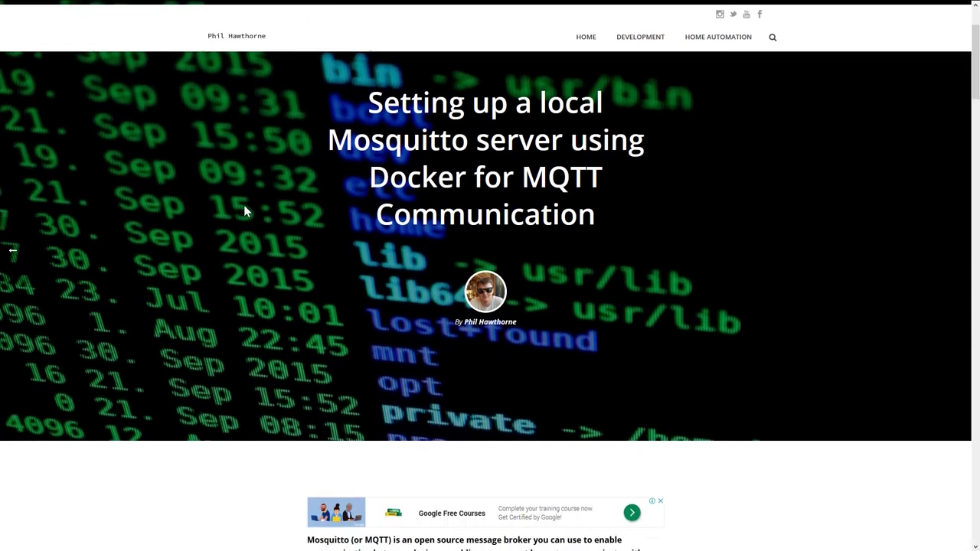
pyautogui.scroll(-3, 247, 212)
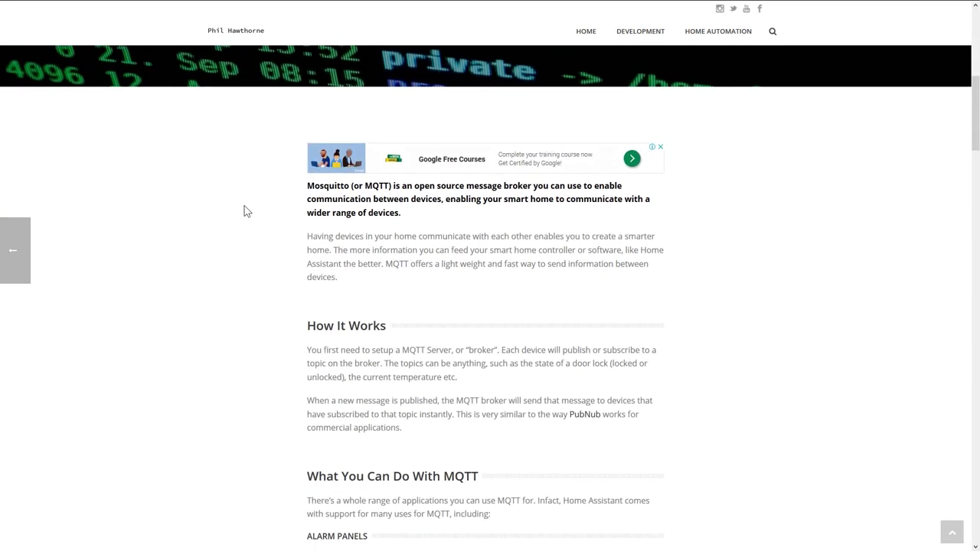
pyautogui.scroll(-3, 247, 211)
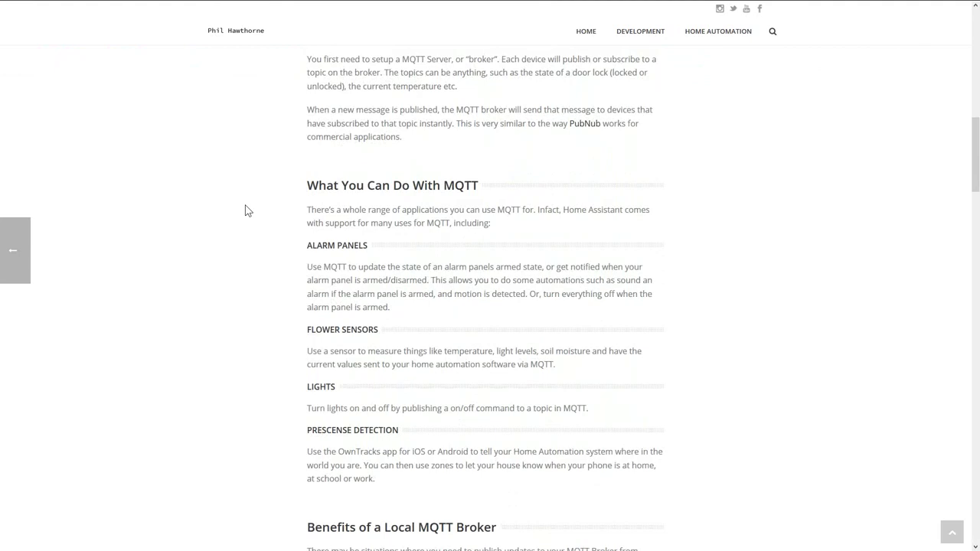